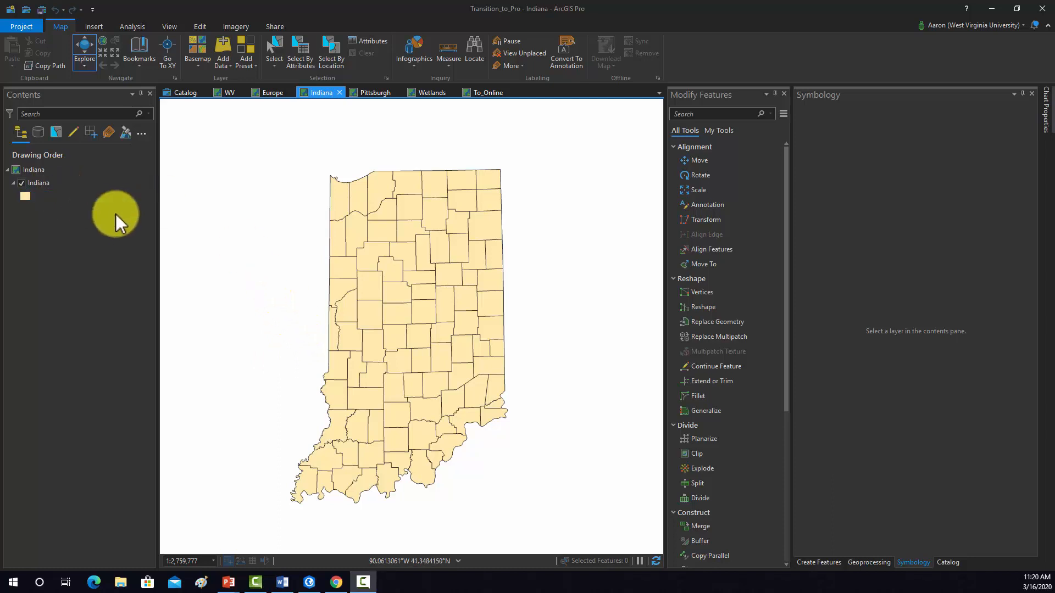
- Open the symbology settings of the Indiana layer, close Modify Features and widen the symbology area
right_click(44, 183)
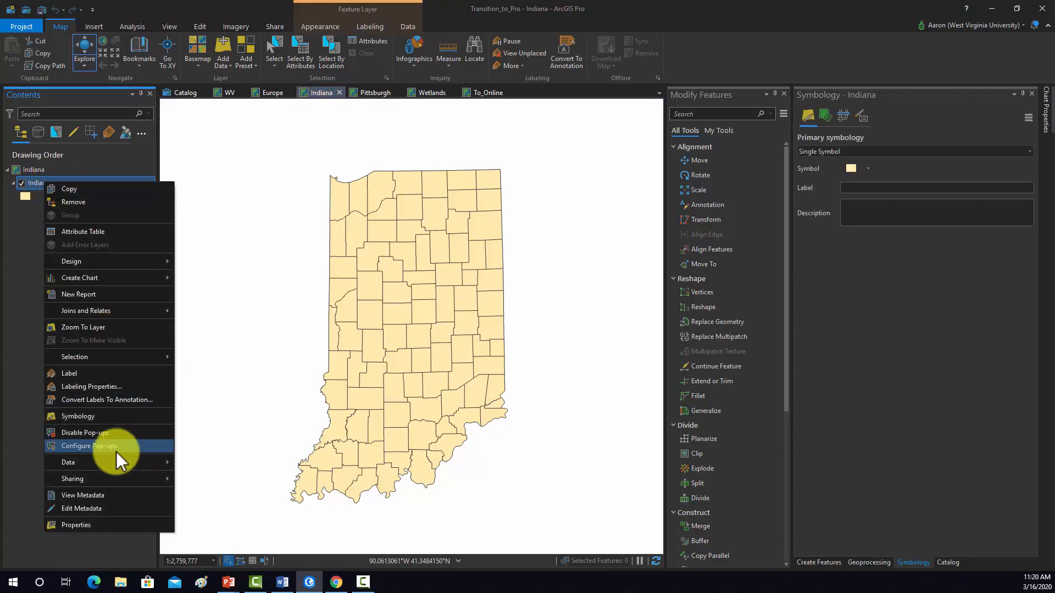
left_click(80, 416)
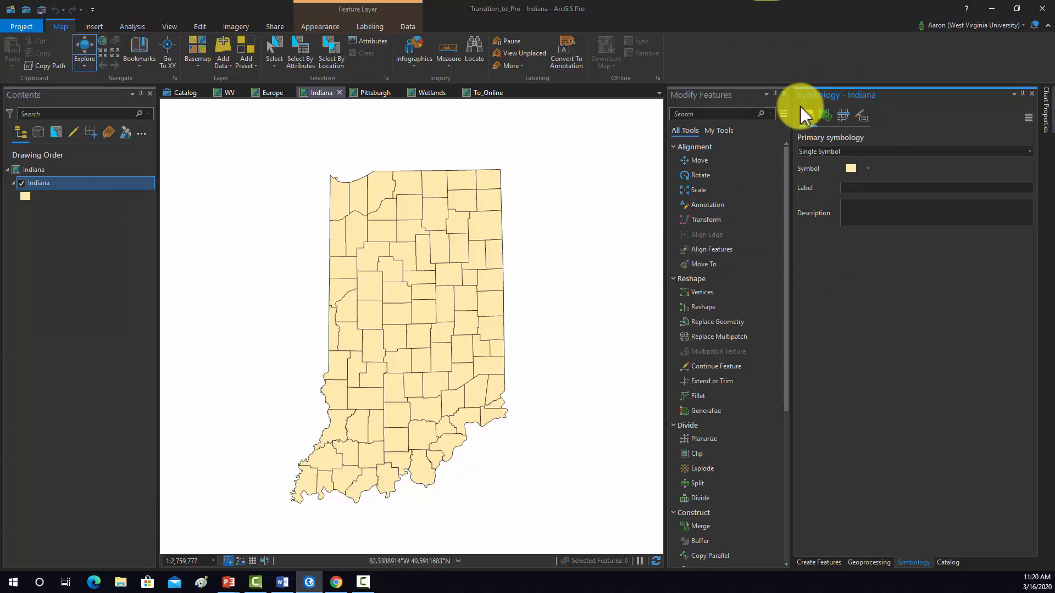
left_click(783, 94)
left_click_drag(792, 258, 755, 244)
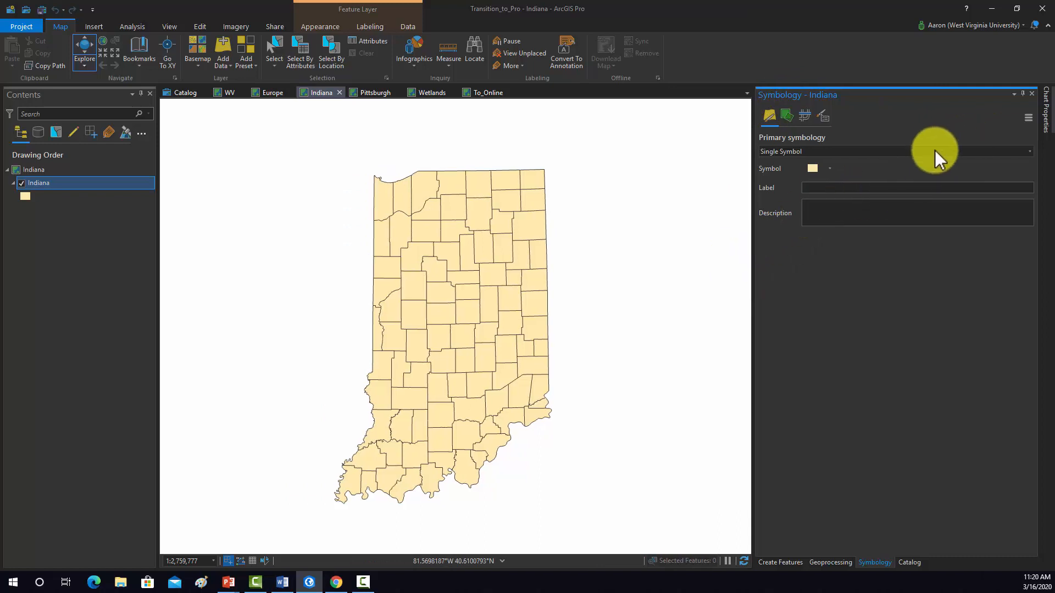
- Symbolize the Indiana layer with Graduated Colors based on the per_gt55 field
left_click(1029, 152)
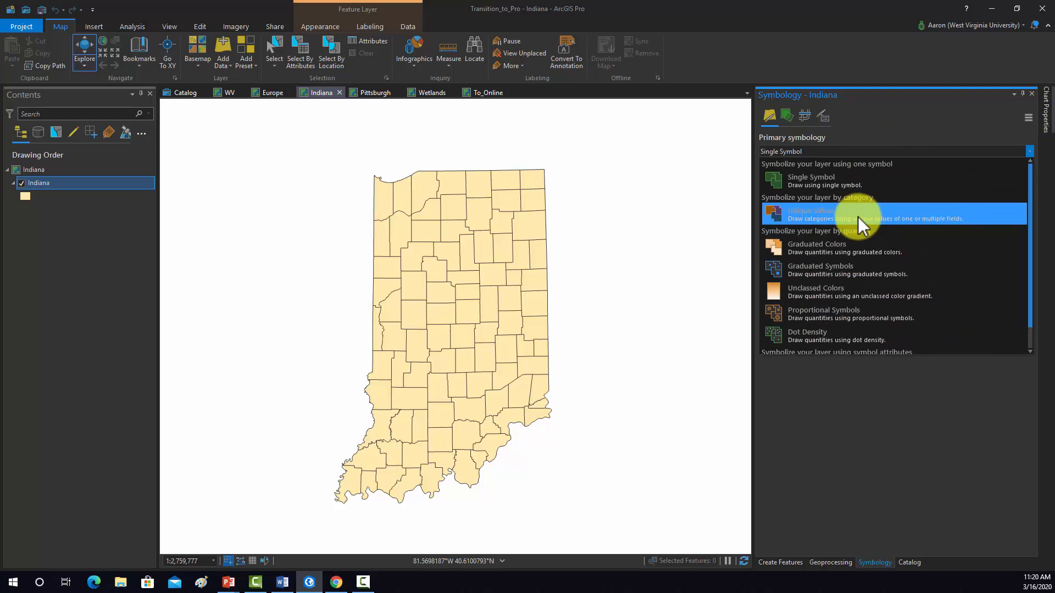
left_click(819, 245)
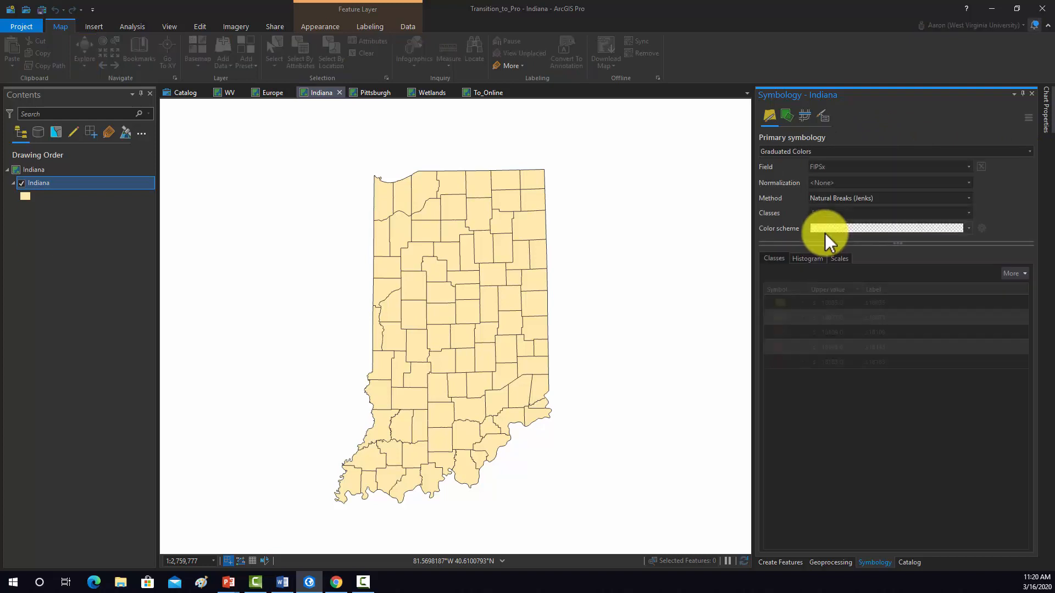
left_click(967, 166)
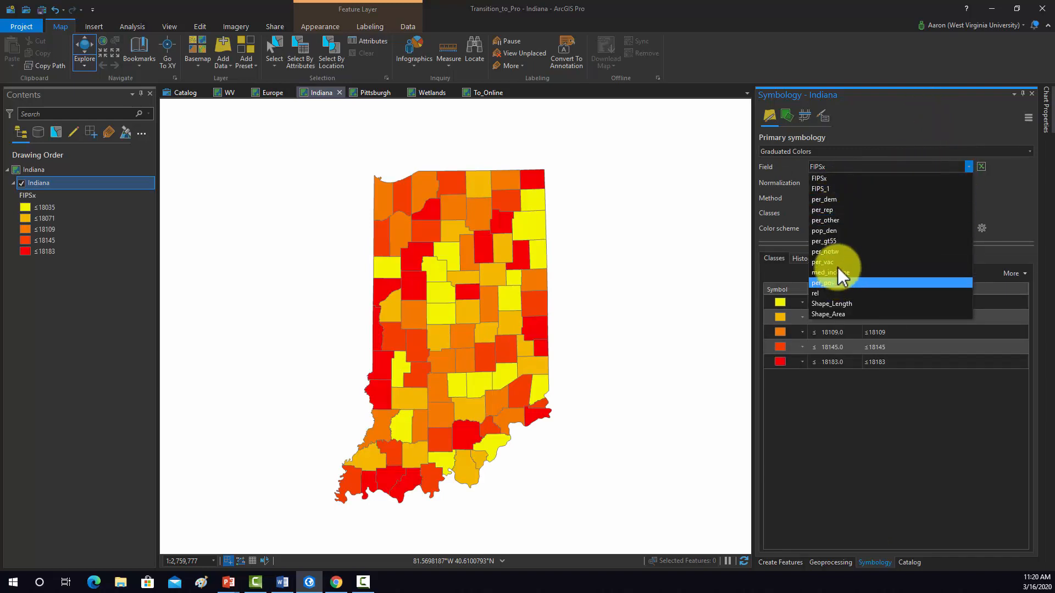
left_click(840, 243)
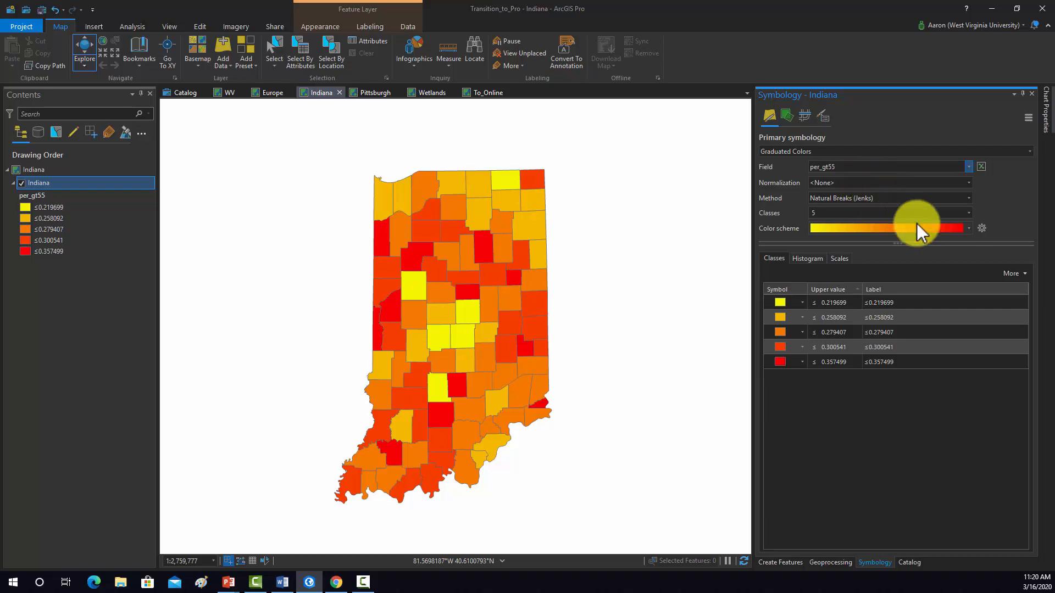
- Set the classification method of the graduated colors to Equal Interval
left_click(969, 198)
left_click(971, 200)
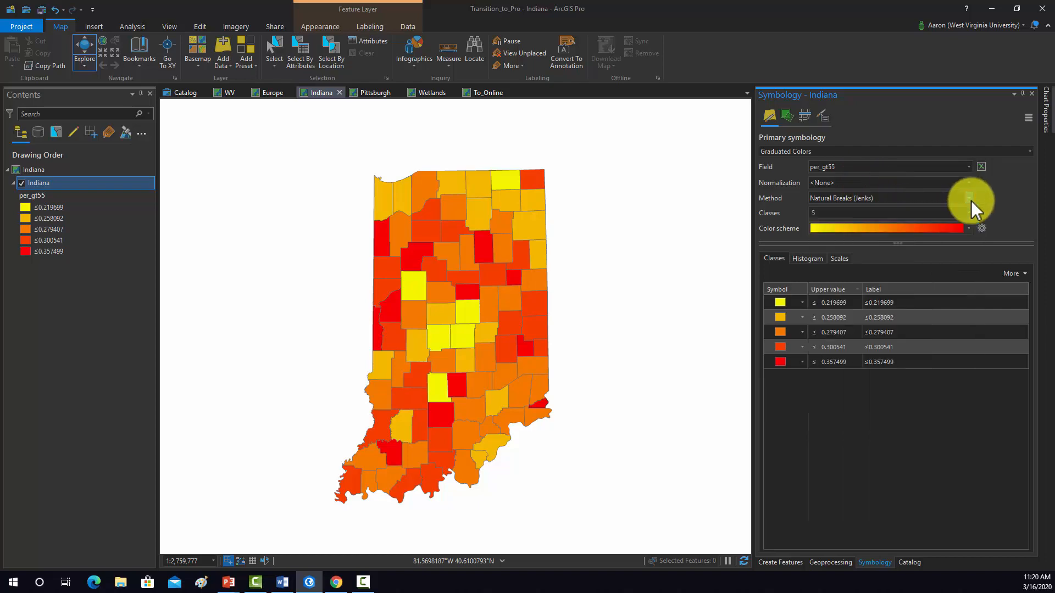
left_click(971, 200)
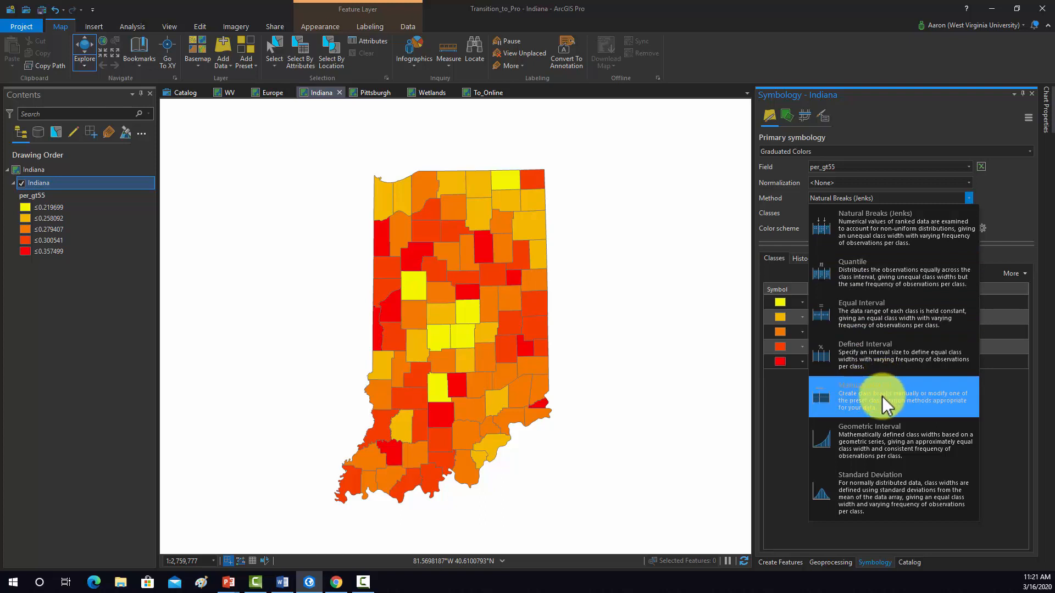
left_click(860, 316)
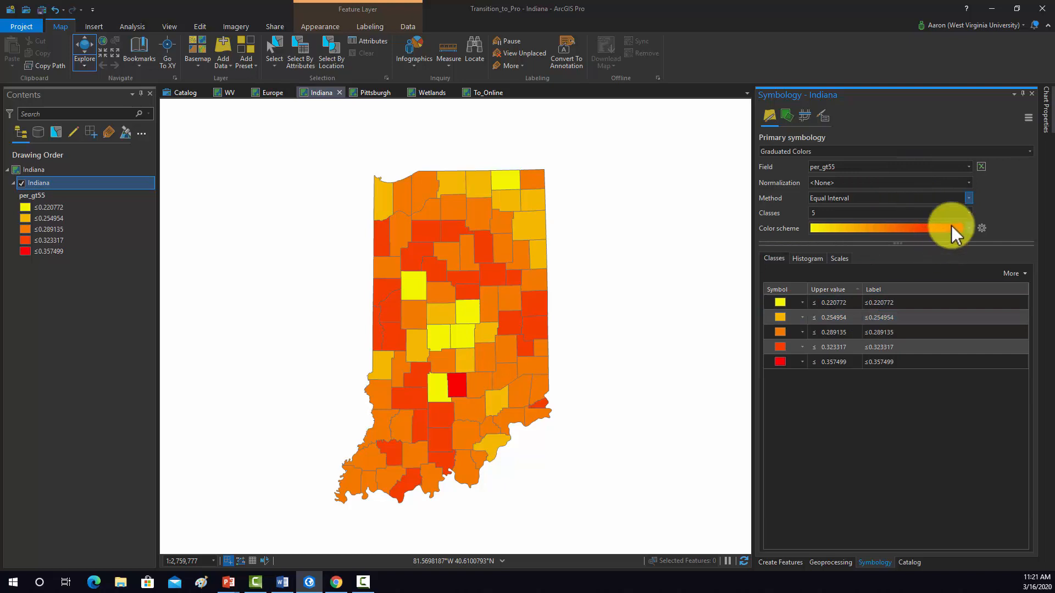
- Apply a light-to-dark red color scheme to the five graduated color classes
left_click(969, 213)
left_click(968, 213)
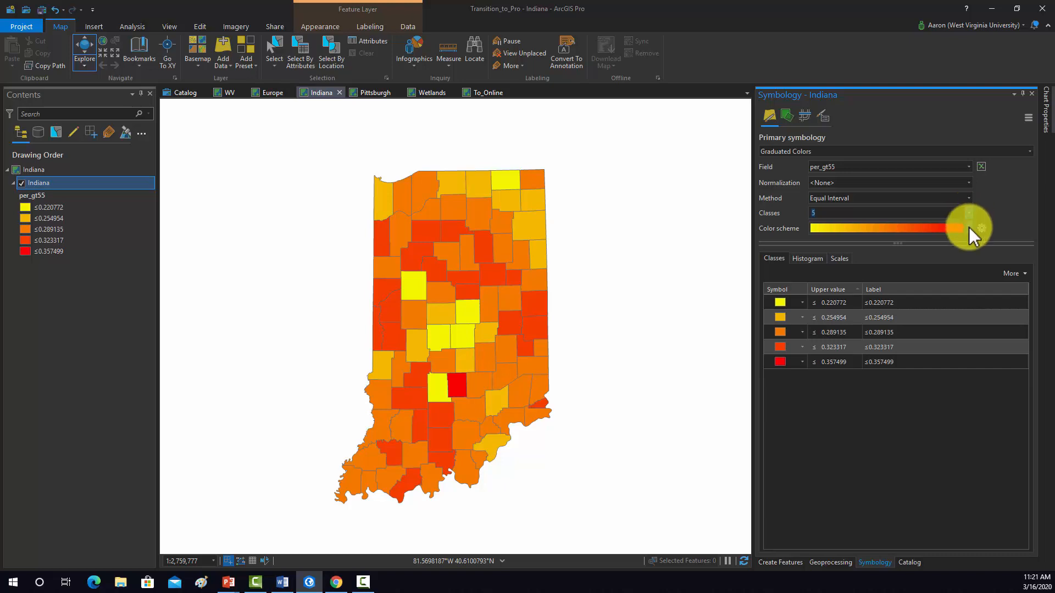
left_click(969, 228)
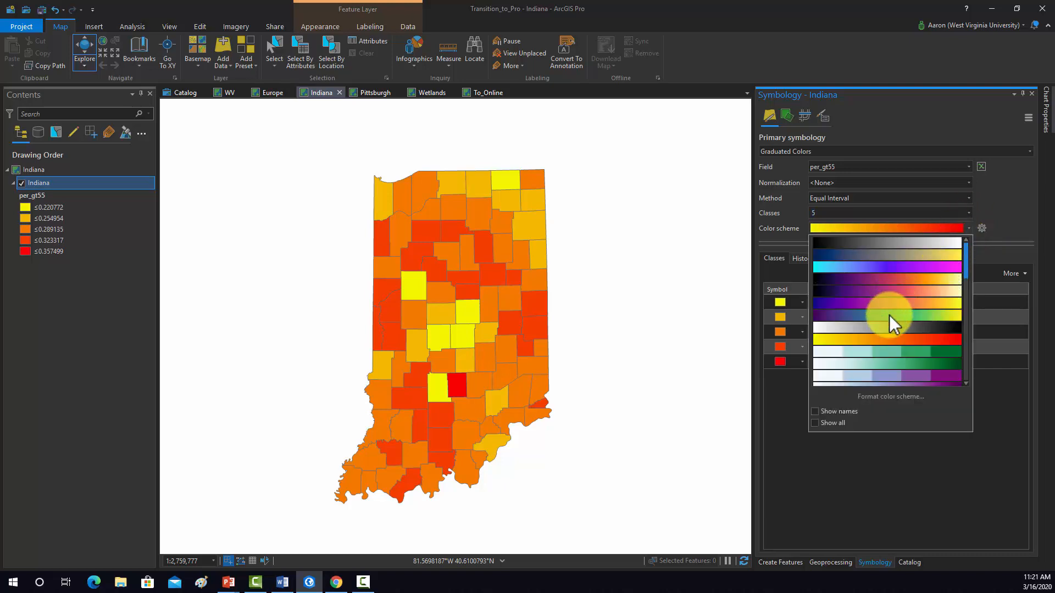
scroll(889, 314, "down", 5)
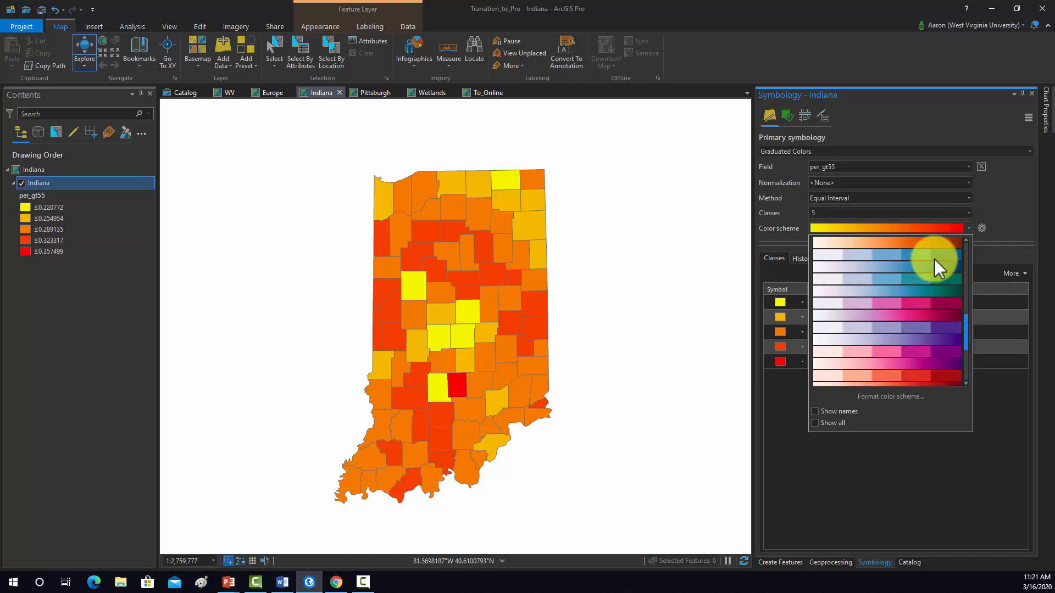
scroll(890, 299, "up", 1)
left_click(877, 263)
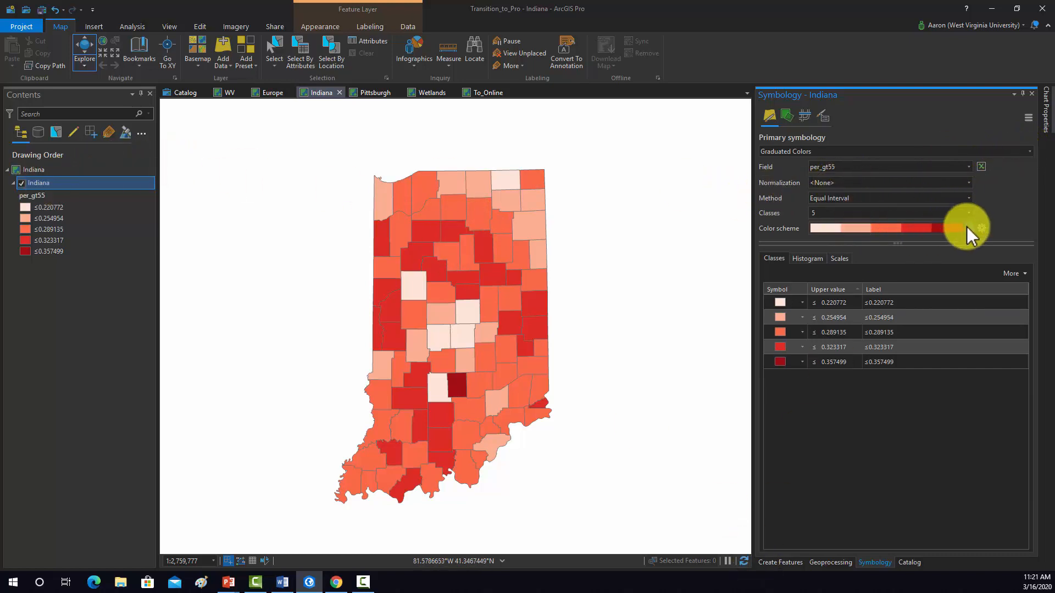
- Symbolize the Indiana layer with Proportional Symbols based on the med_income field
left_click(968, 167)
left_click(968, 166)
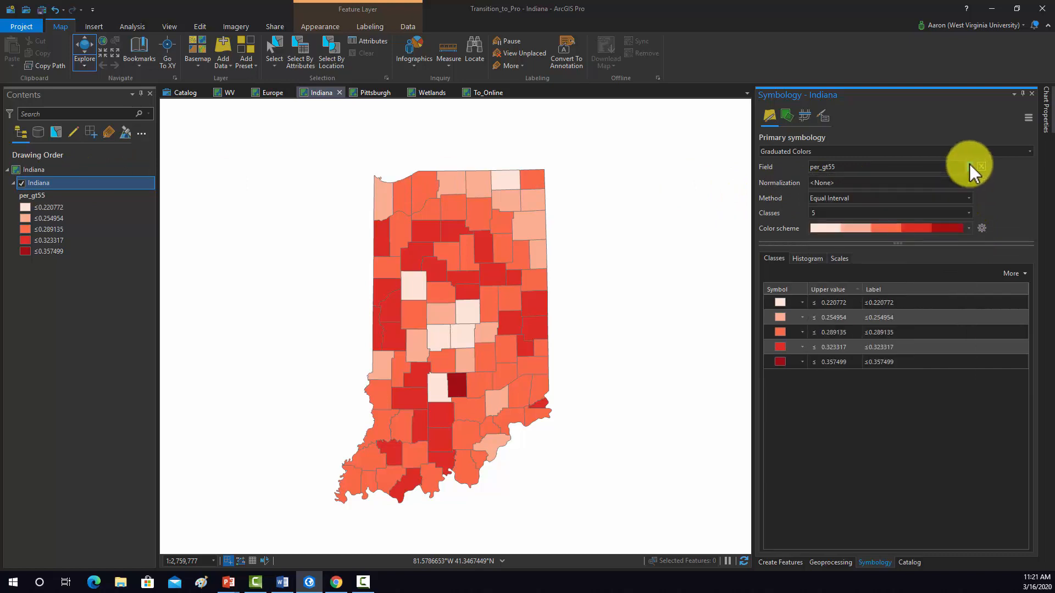
left_click(1029, 152)
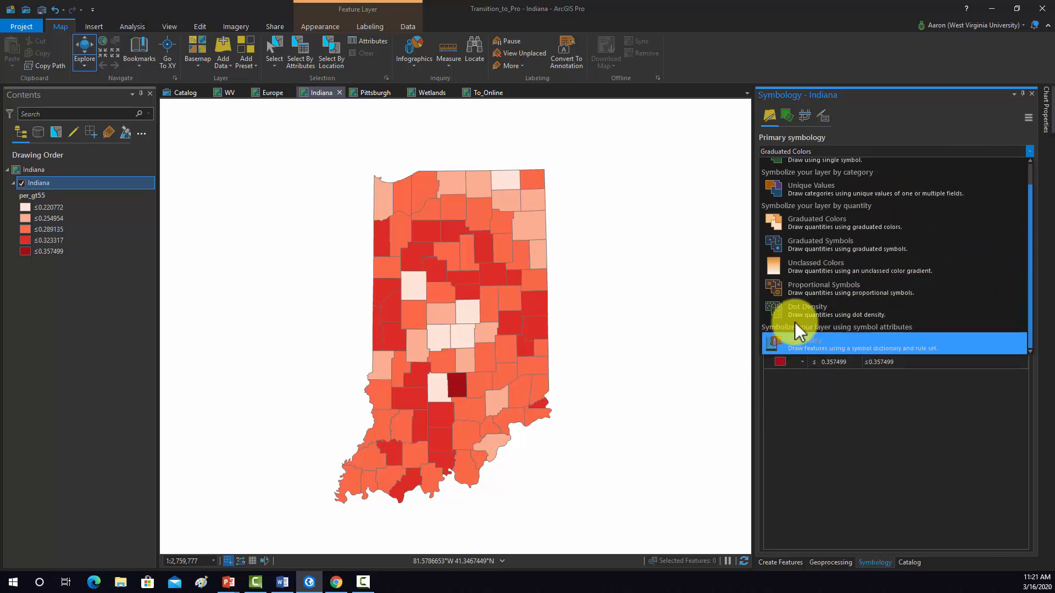
left_click(816, 282)
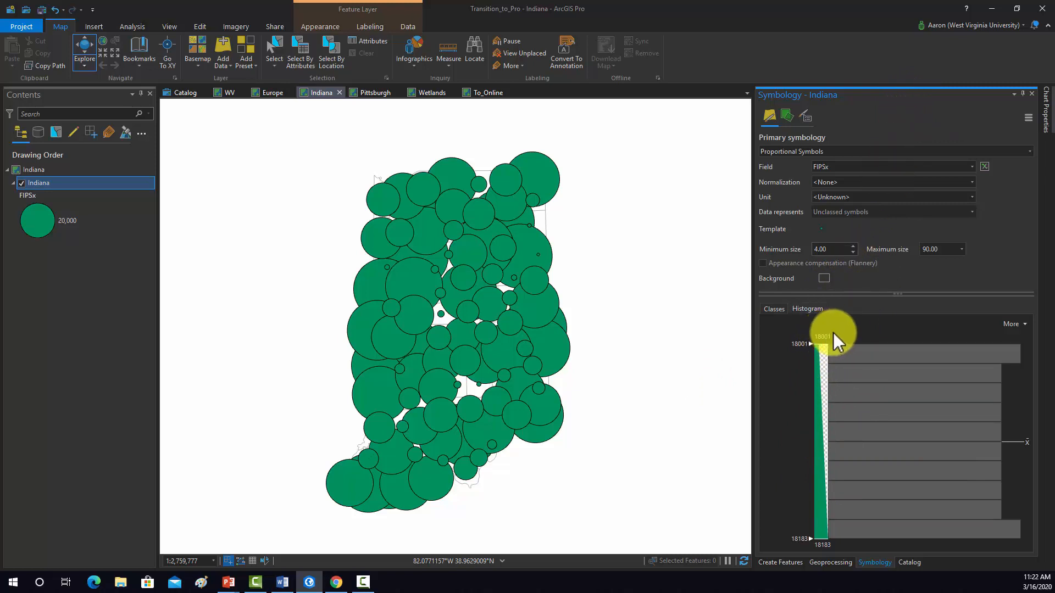
left_click(971, 166)
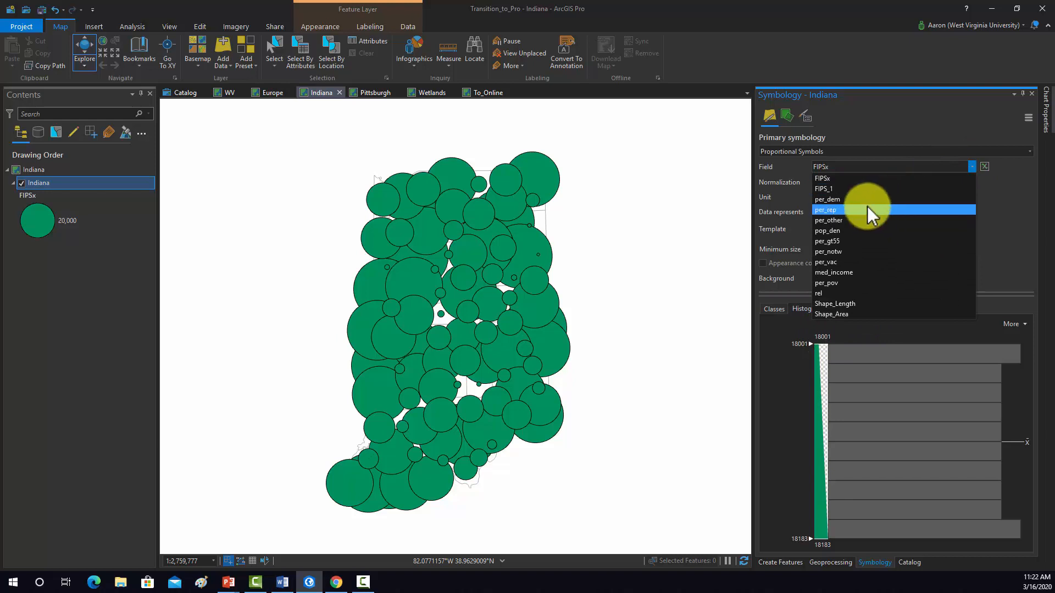
left_click(833, 272)
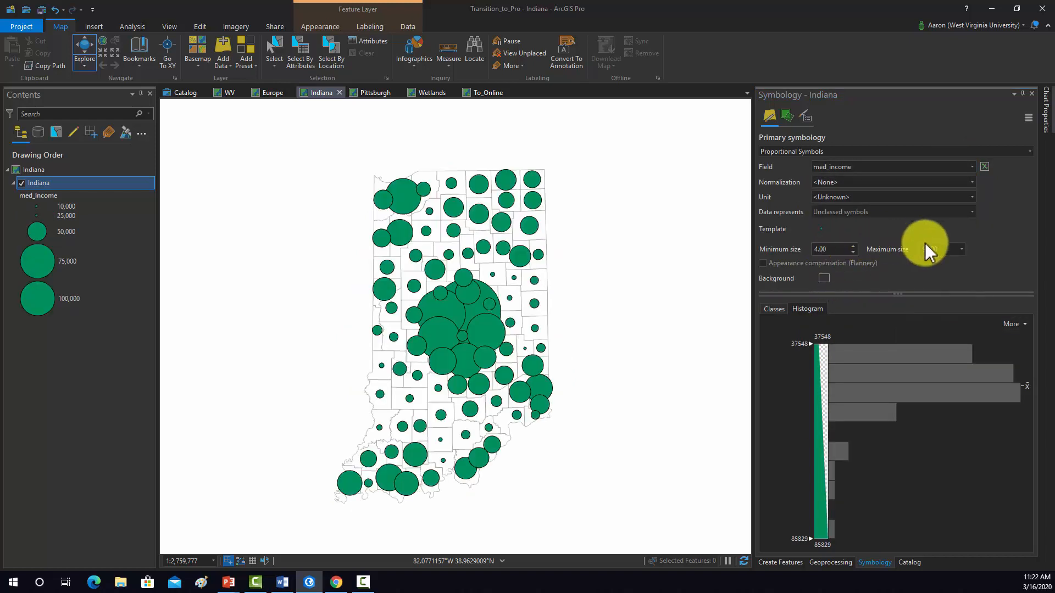
- Set the maximum size of the proportional symbols to 45
left_click(939, 247)
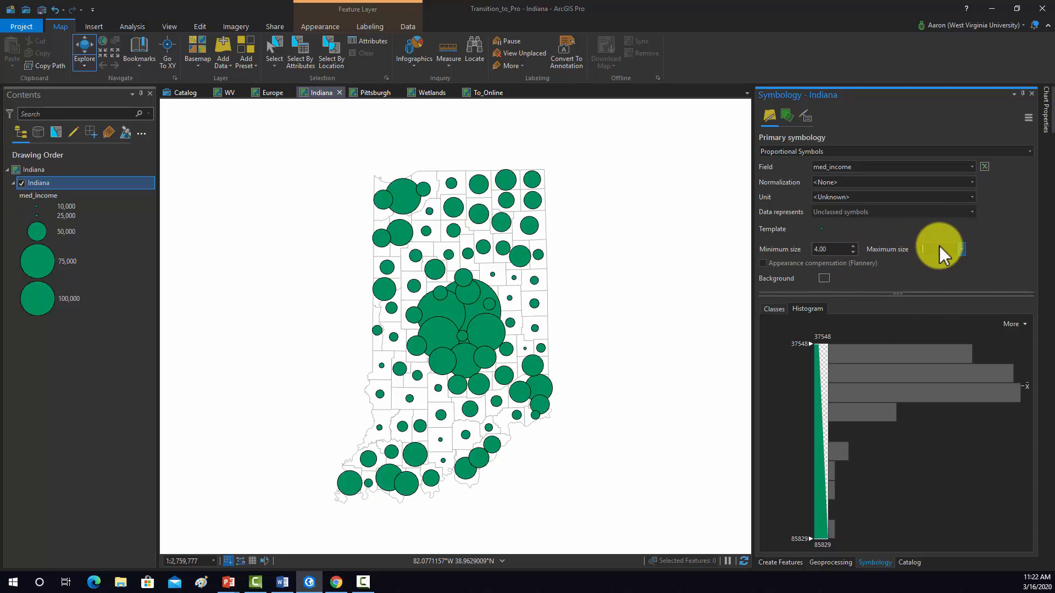
key("Return")
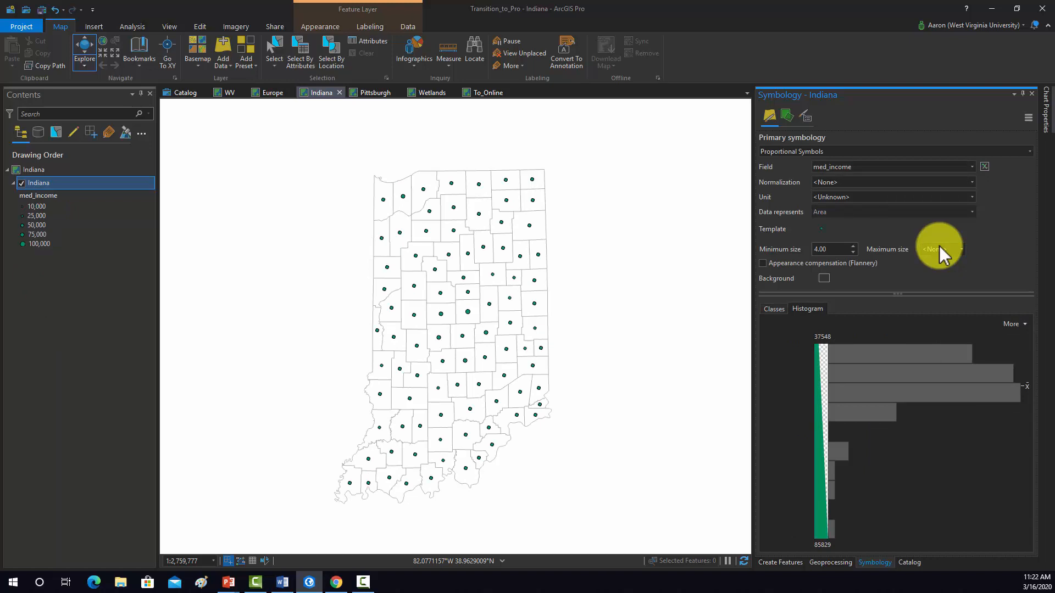
left_click(943, 249)
type("45")
key("Return")
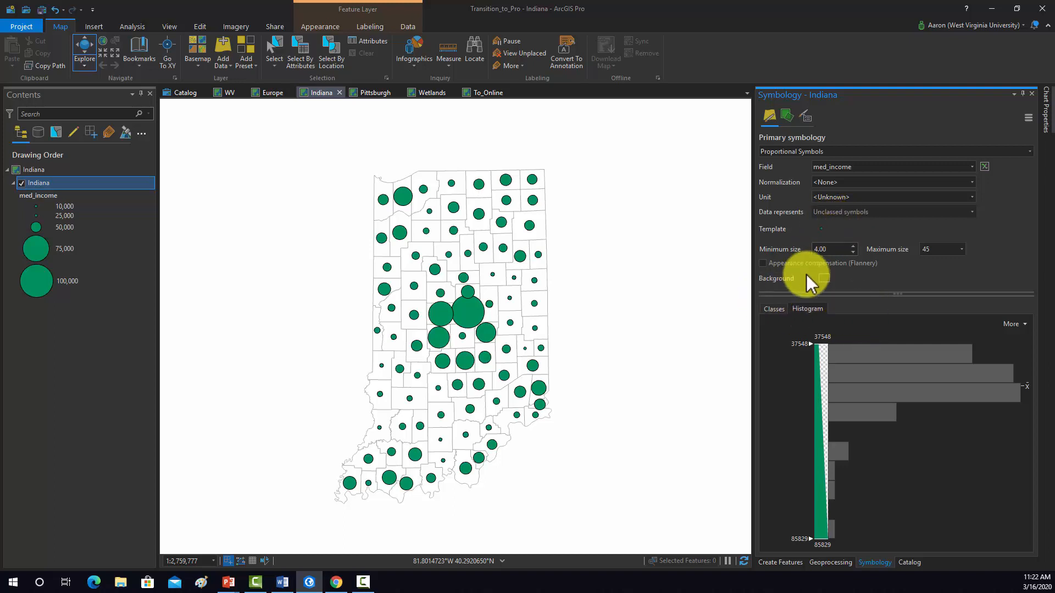
- Fill the county background polygons behind the proportional symbols with a light orange color and return to the primary symbology
left_click(823, 278)
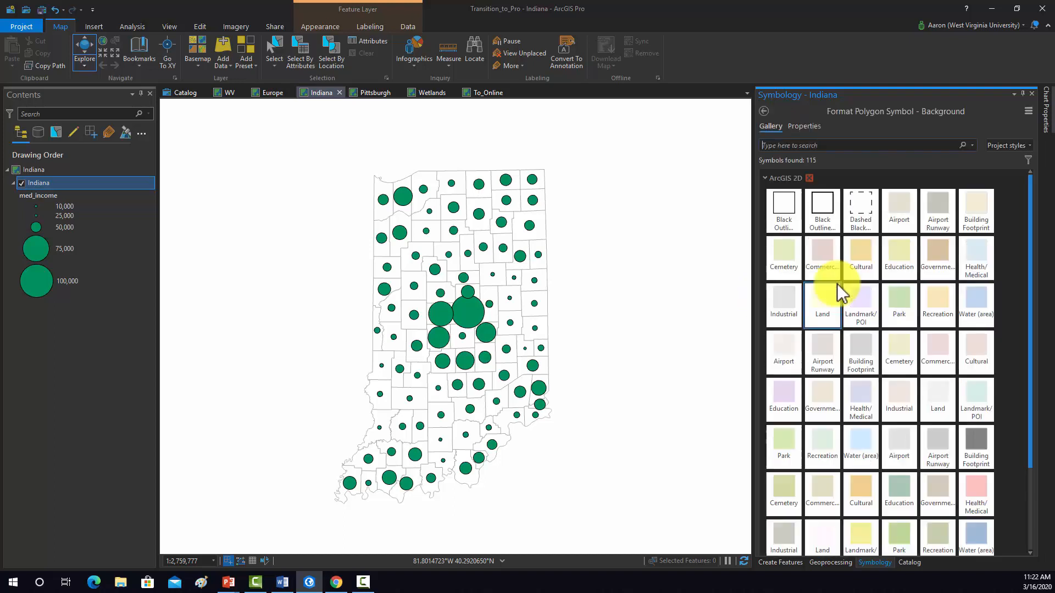
left_click(798, 127)
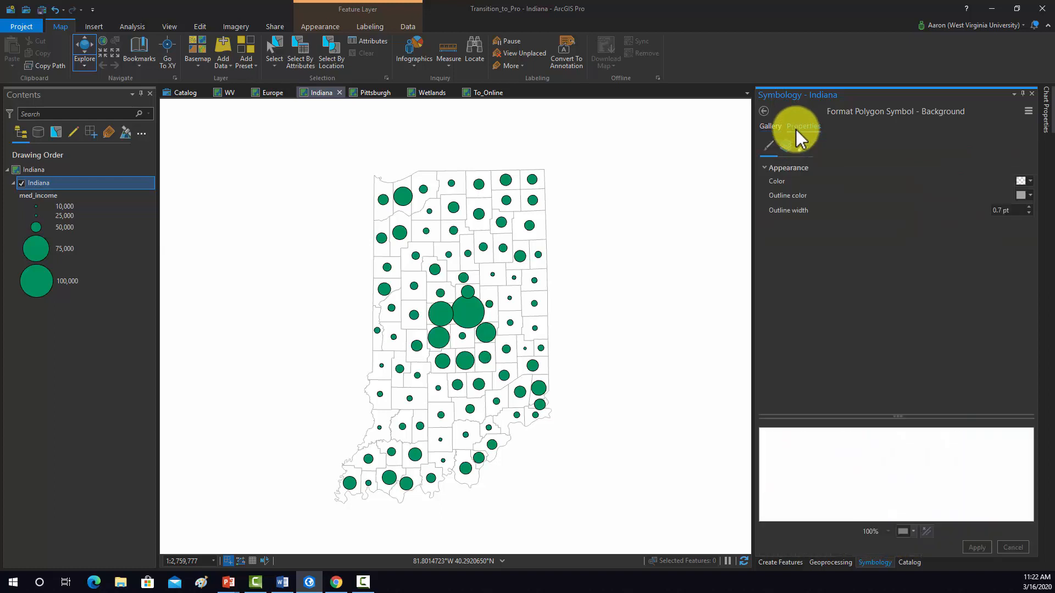
left_click(1029, 182)
left_click(954, 228)
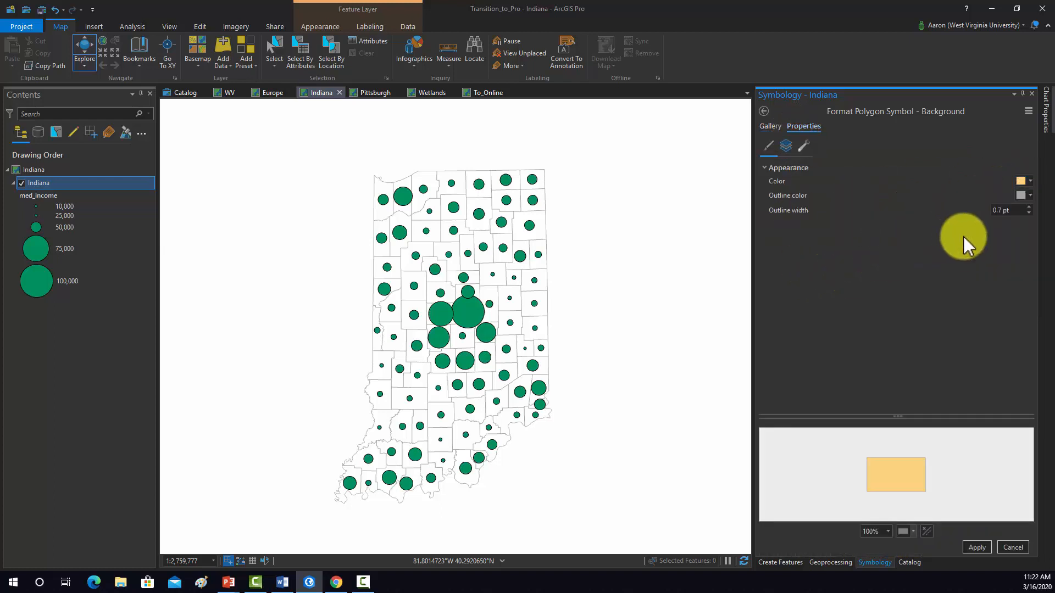
left_click(974, 548)
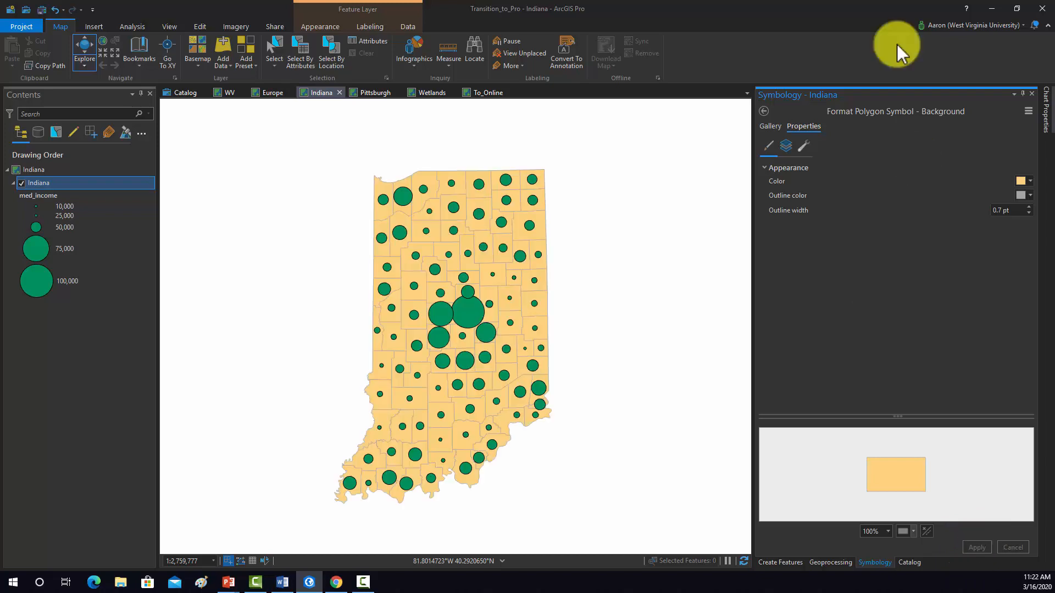
left_click(766, 126)
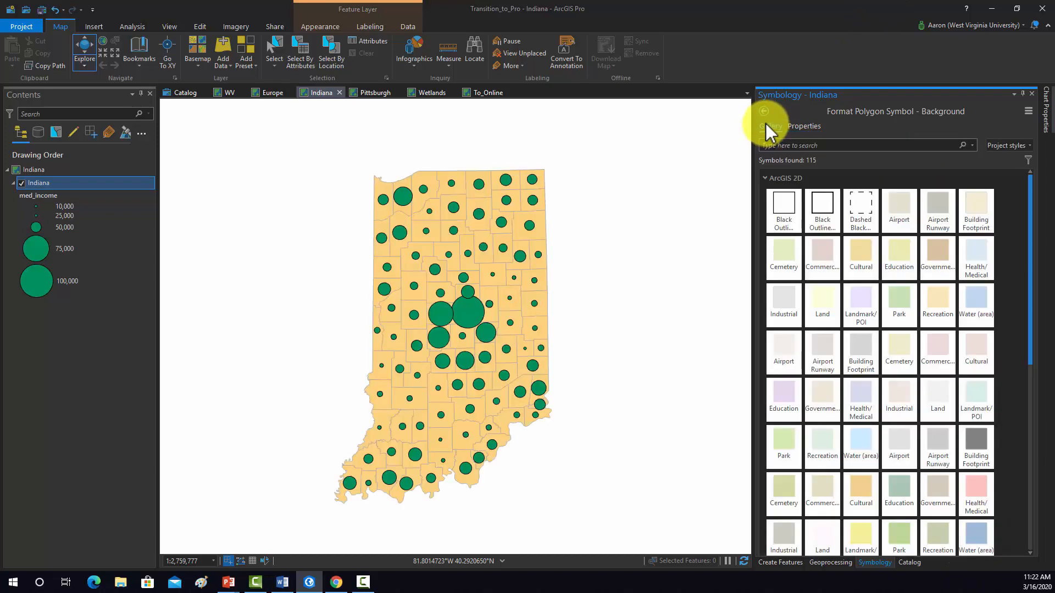
left_click(765, 111)
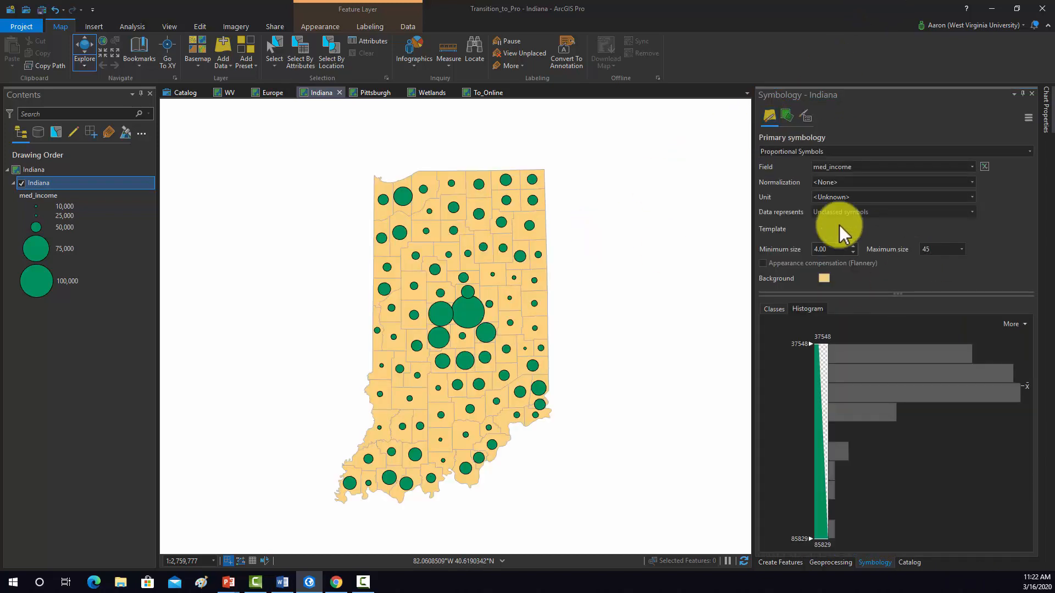
- Look through the symbol gallery and appearance properties of the proportional symbols' template, including its color choices
left_click(820, 228)
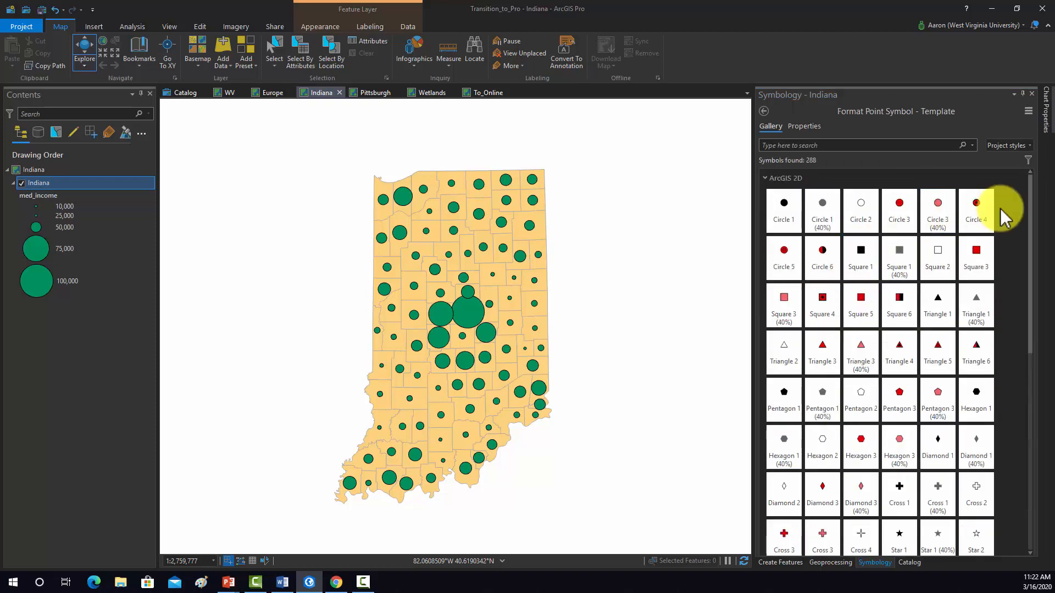
scroll(821, 290, "down", 8)
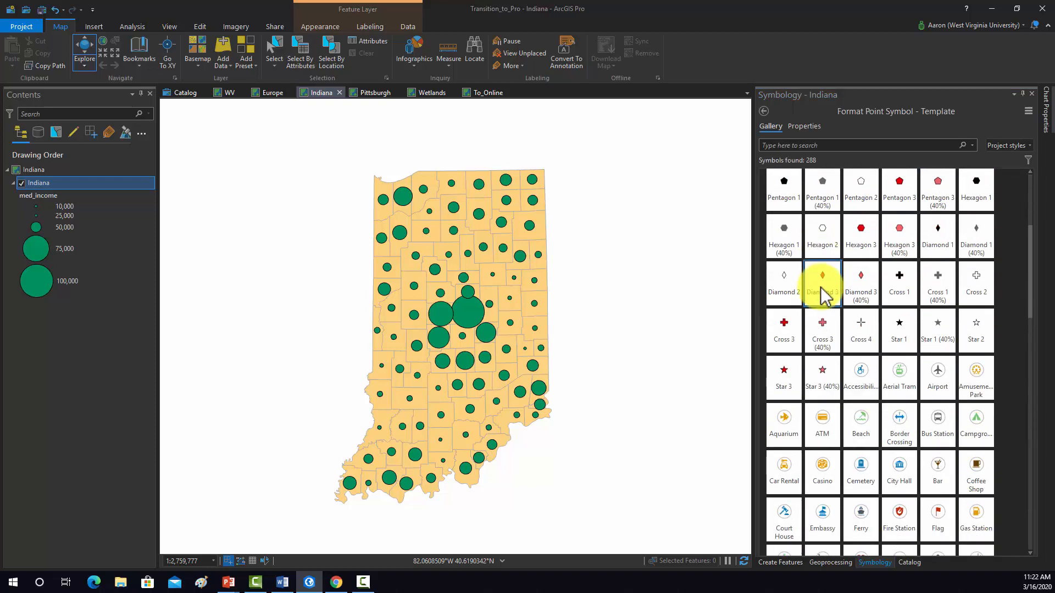
scroll(821, 290, "up", 8)
left_click(806, 127)
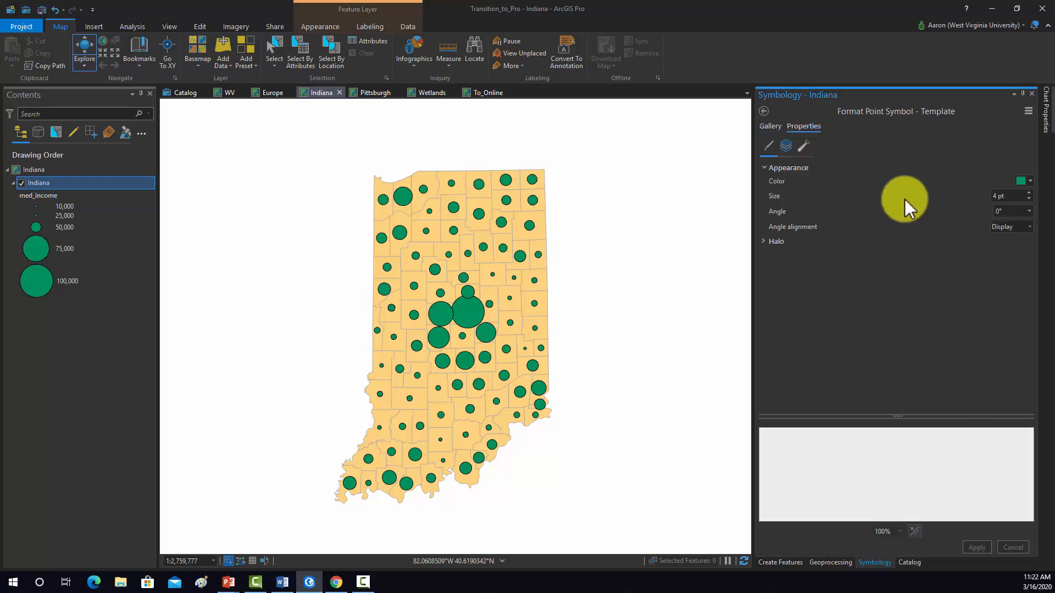
left_click(1028, 182)
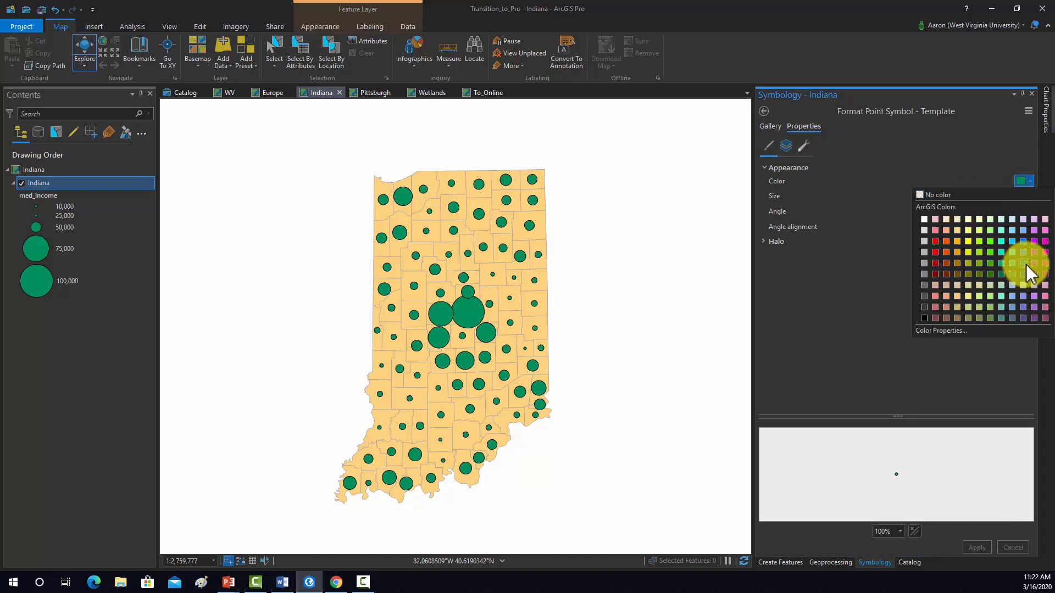
left_click(982, 274)
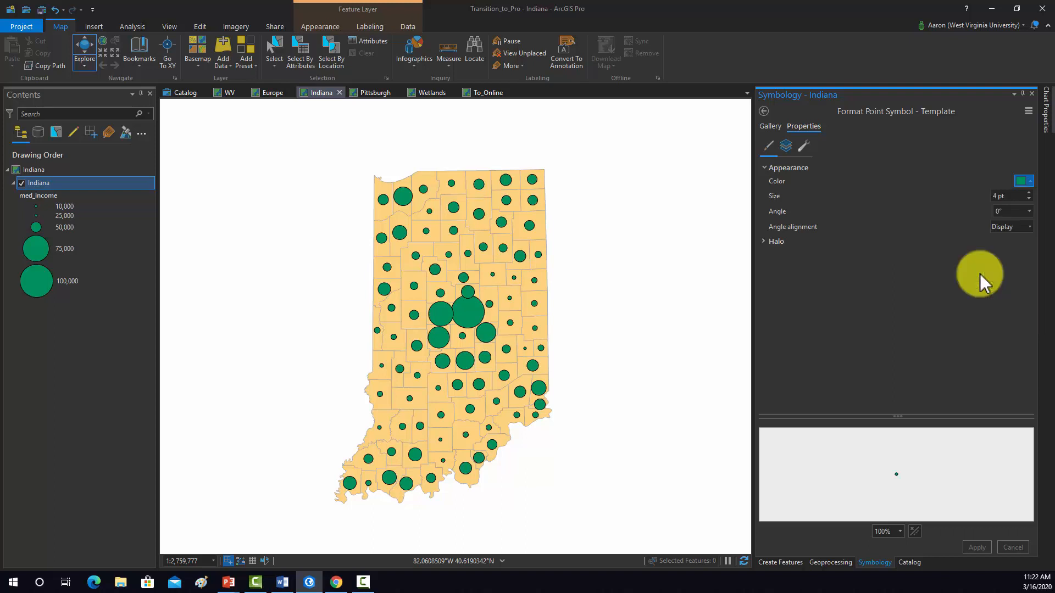
left_click(1011, 547)
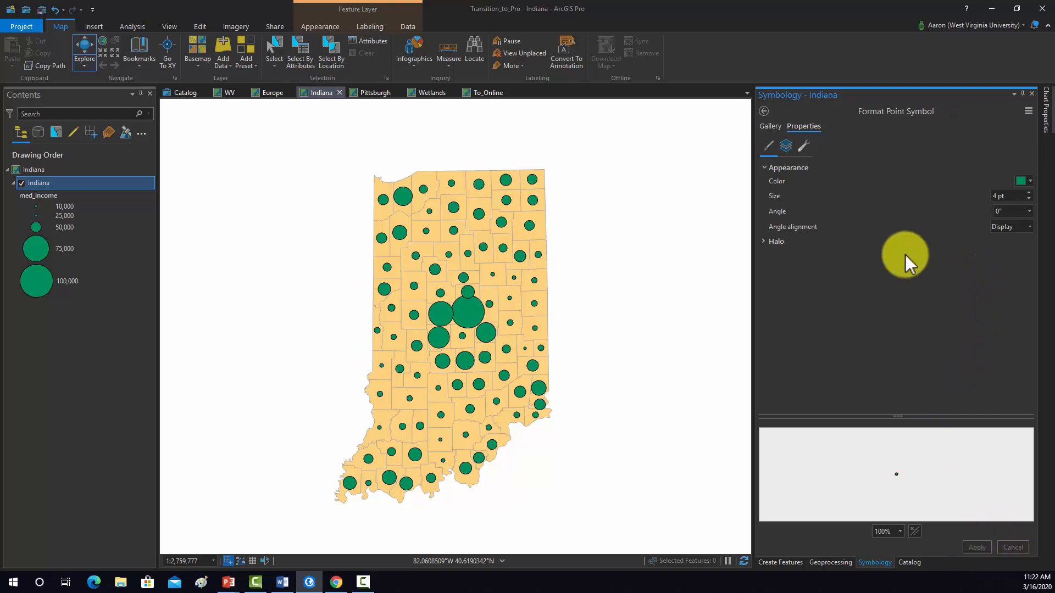